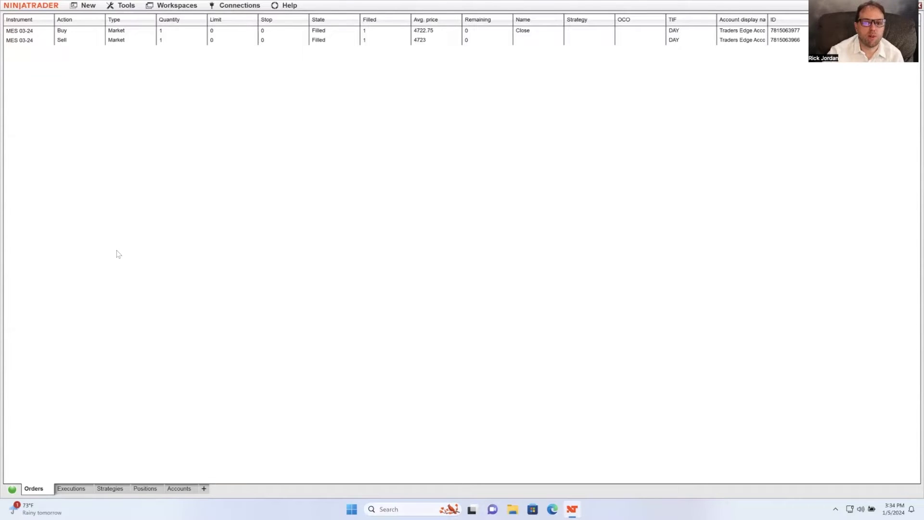
Step: Create a new chart from the New menu and select the empty Instrument entry in Data Series
left_click(94, 9)
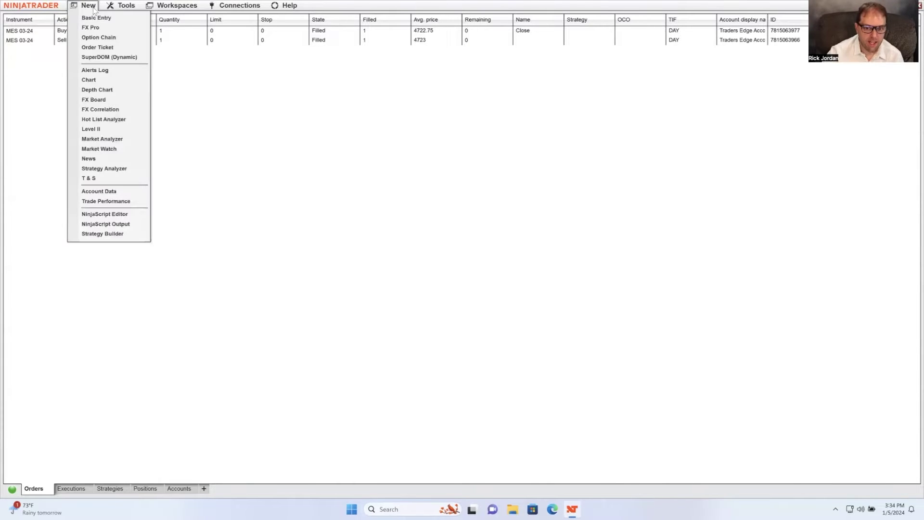
left_click(89, 80)
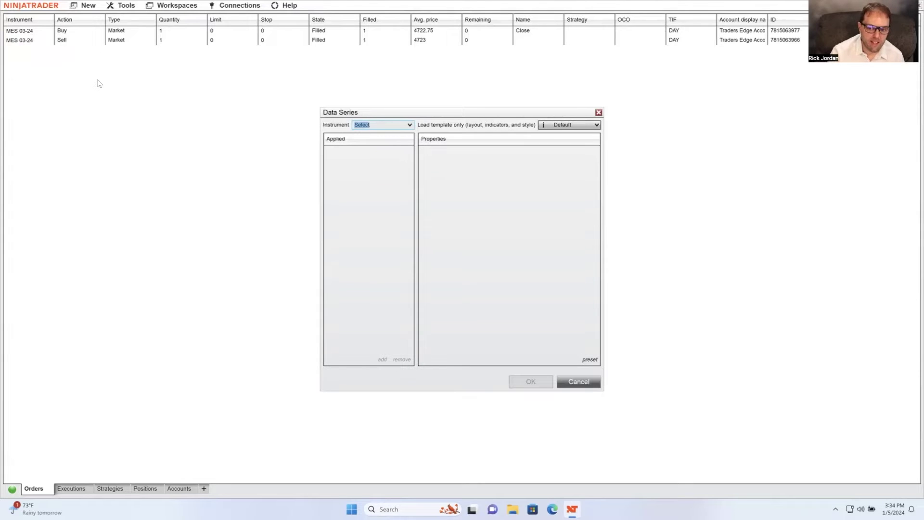
left_click(410, 125)
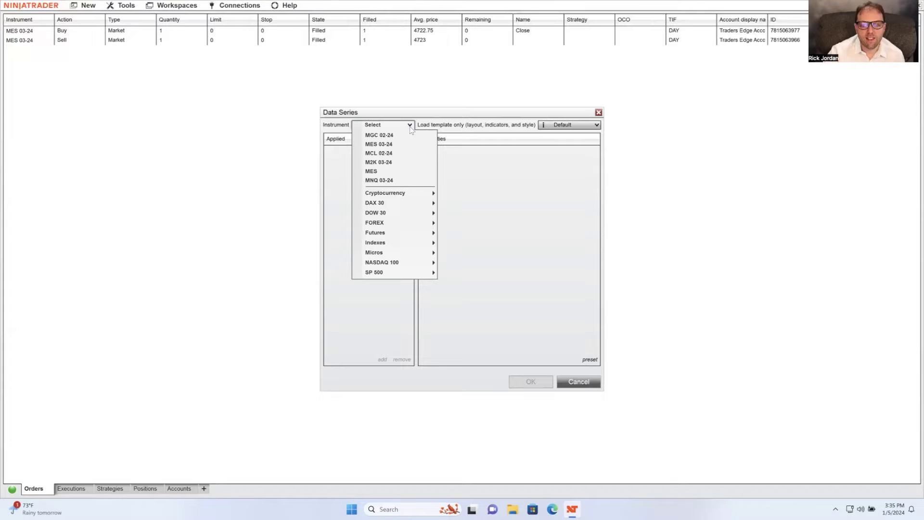
mouse_move(391, 237)
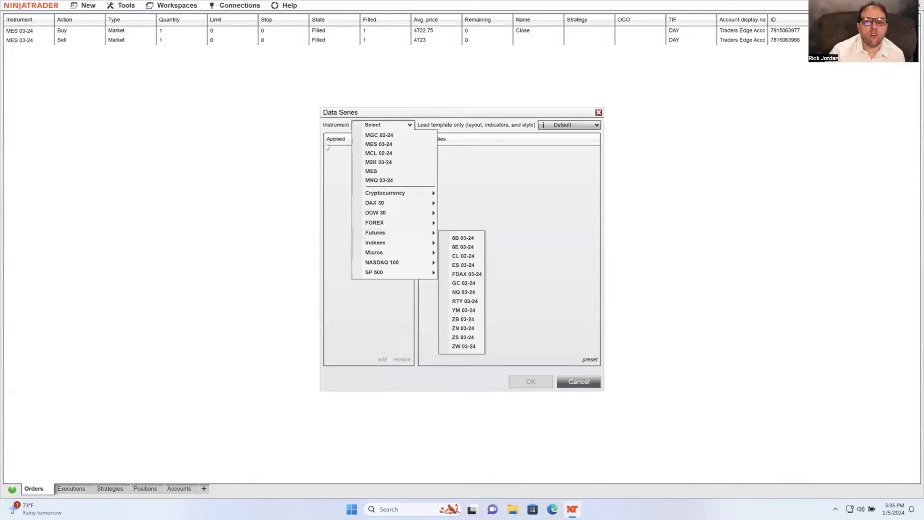
left_click(342, 159)
left_click(370, 124)
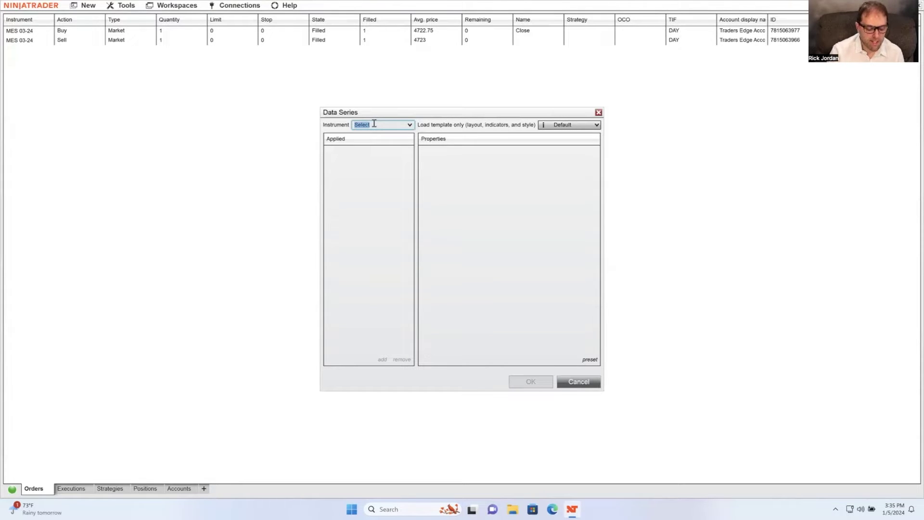
Step: Search 'ES', filter the matches to futures, and choose MES 03-24 as the instrument
type("ES")
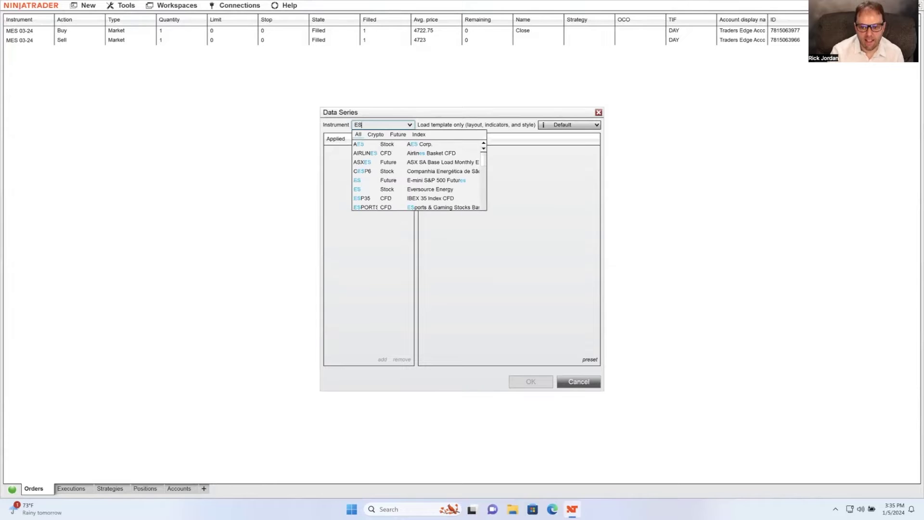
left_click(401, 138)
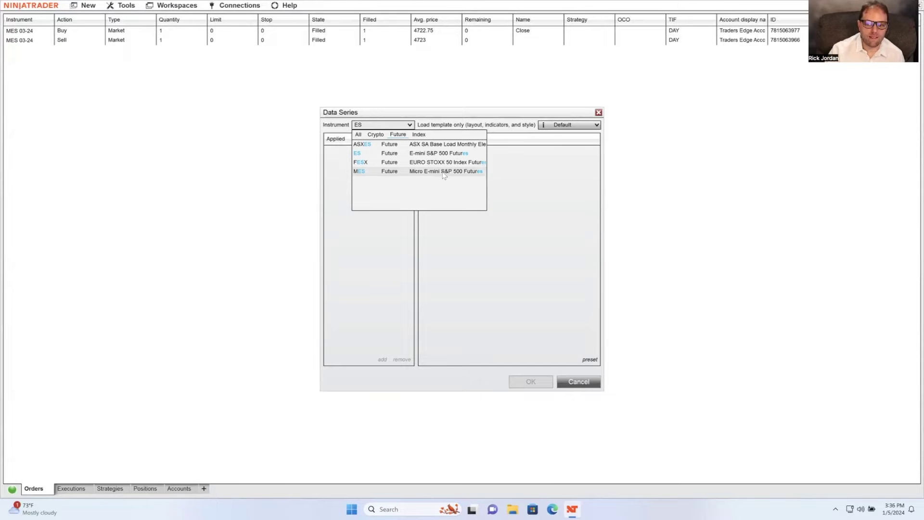
left_click(441, 171)
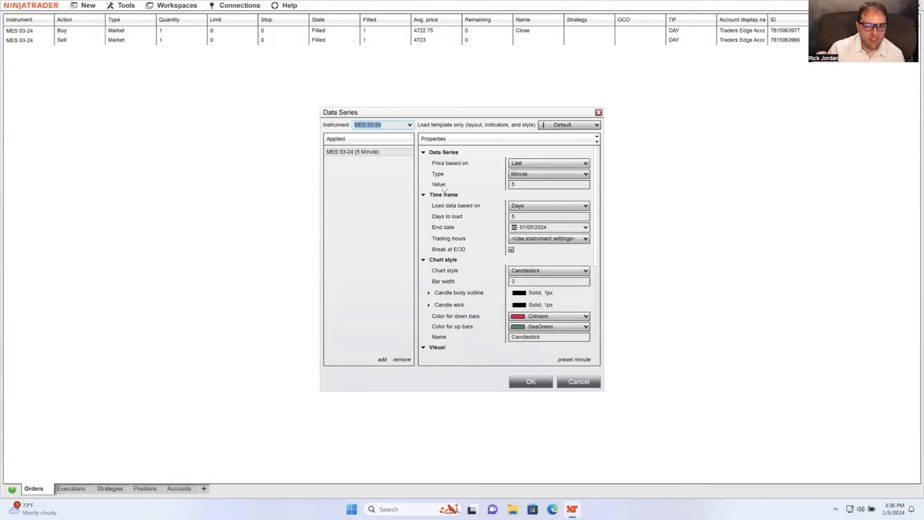
Step: Set the bar type to Minute with a value of 5, giving MES 03-24 (5 Minute)
left_click_drag(535, 184, 498, 186)
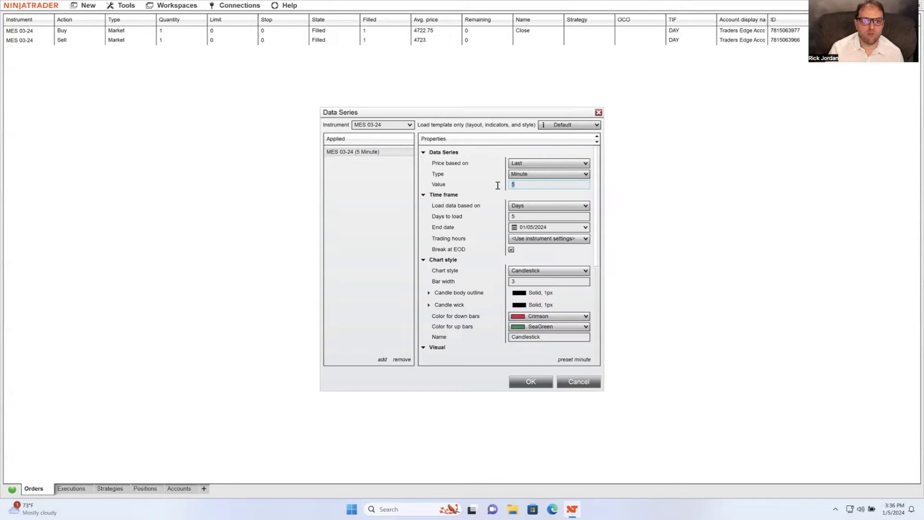
left_click(528, 174)
left_click(524, 230)
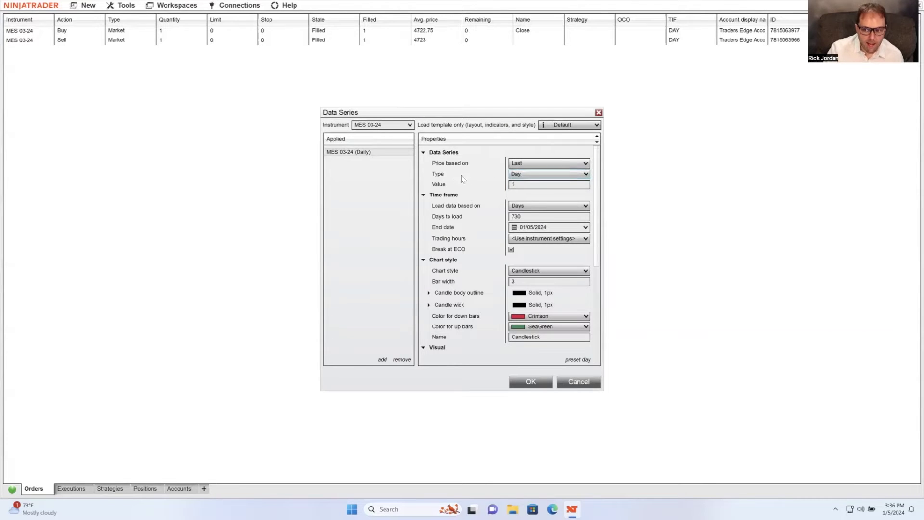
left_click(520, 175)
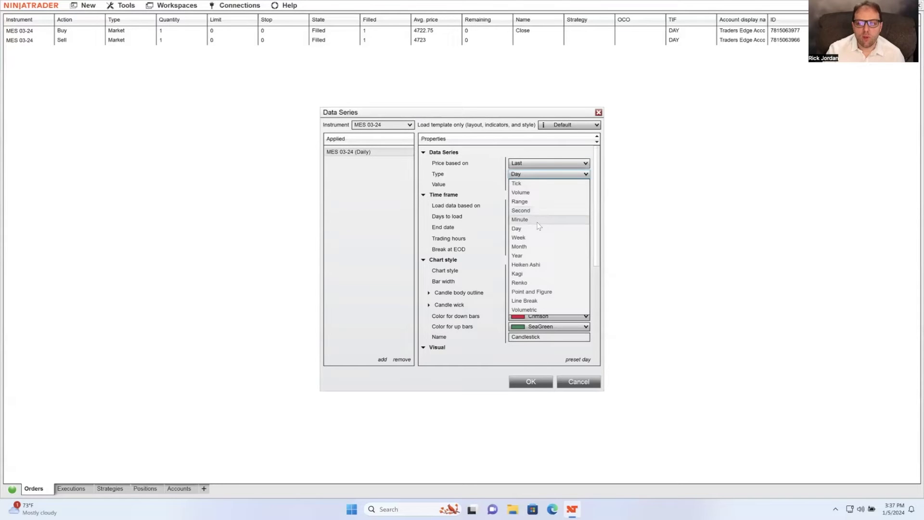
left_click(540, 221)
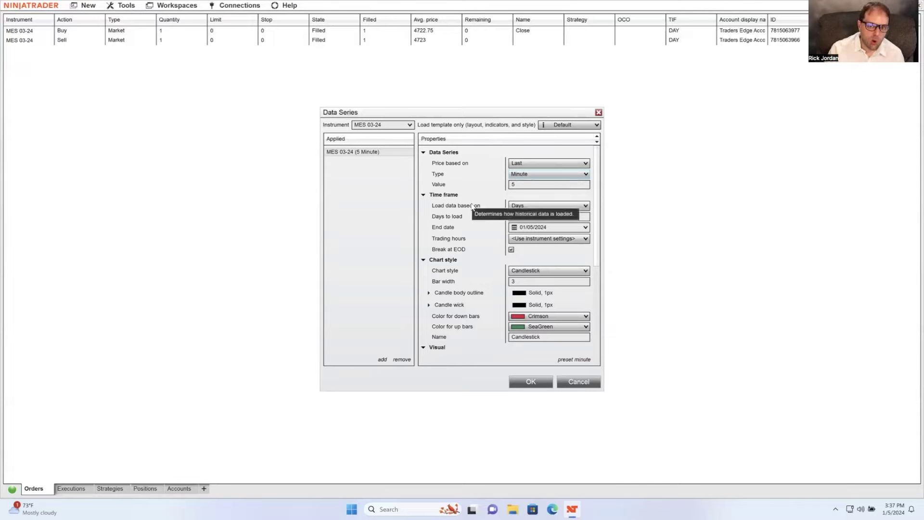
left_click(530, 205)
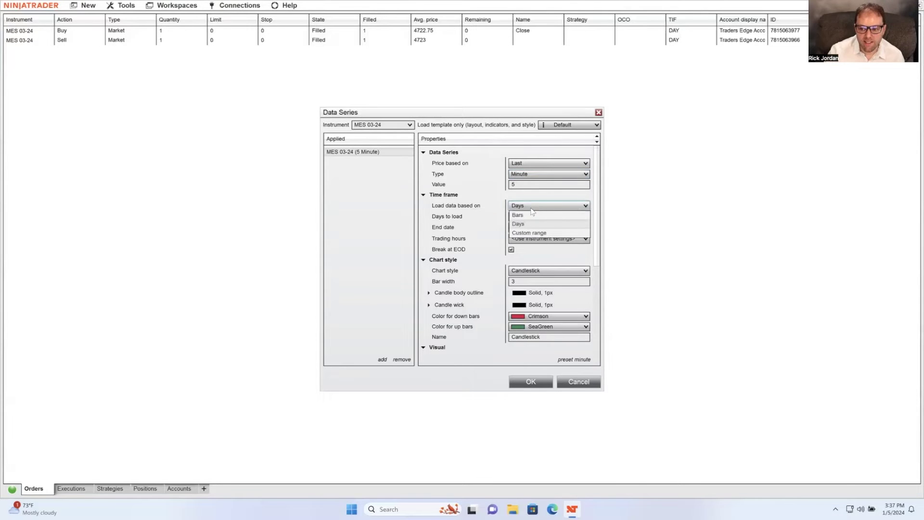
left_click(529, 223)
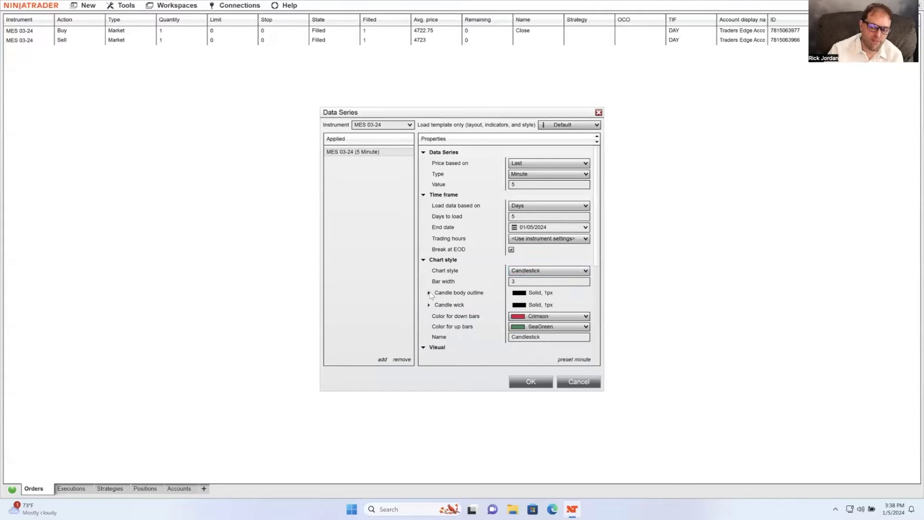
left_click(429, 293)
left_click(429, 293)
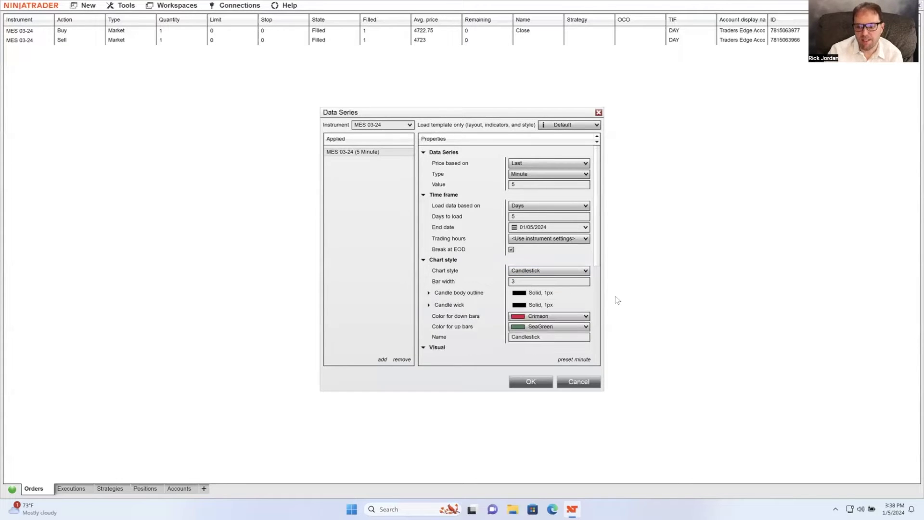
left_click_drag(601, 253, 603, 287)
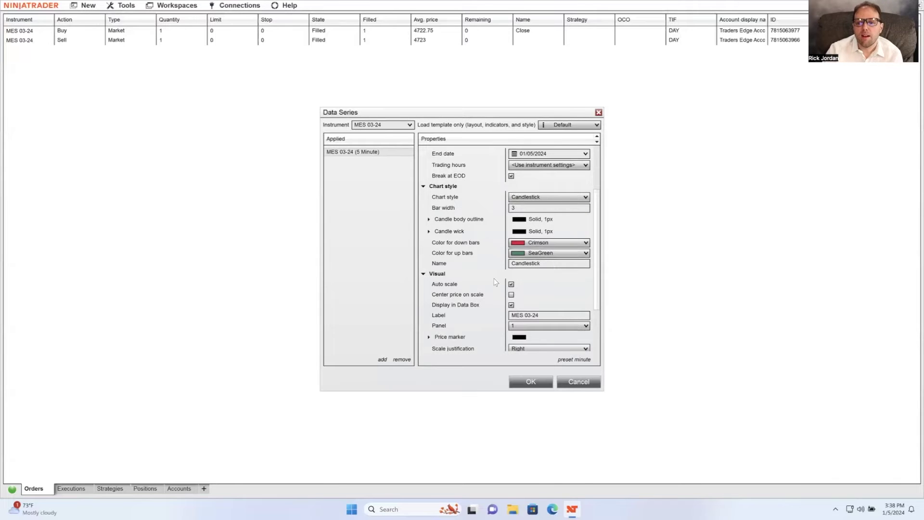
left_click_drag(599, 258, 603, 307)
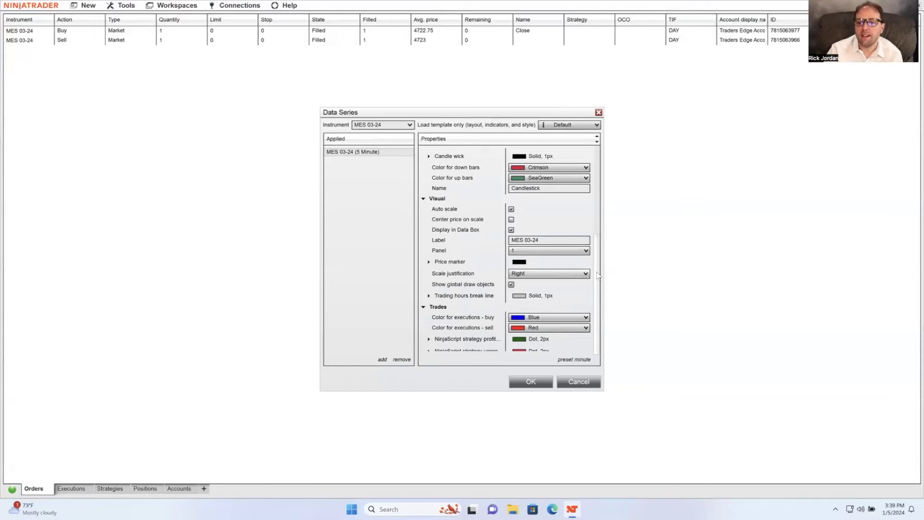
scroll(592, 284, "down", 2)
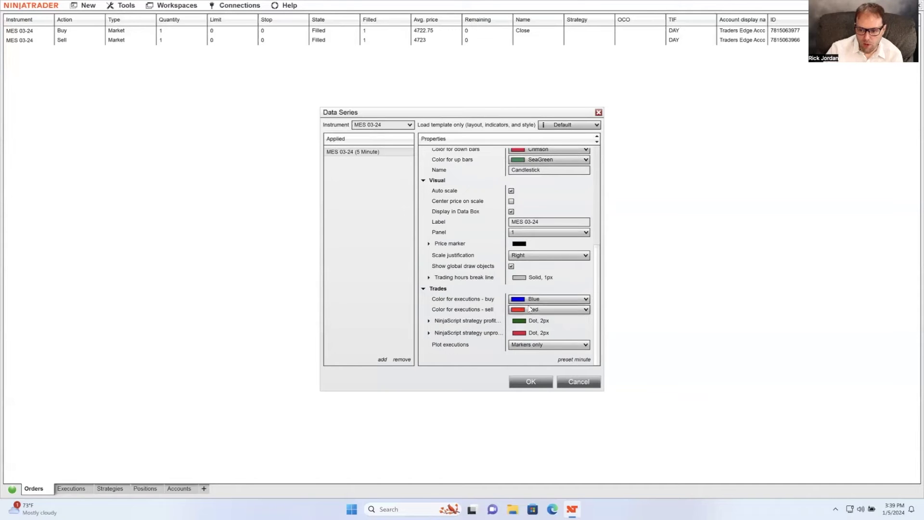
left_click(529, 348)
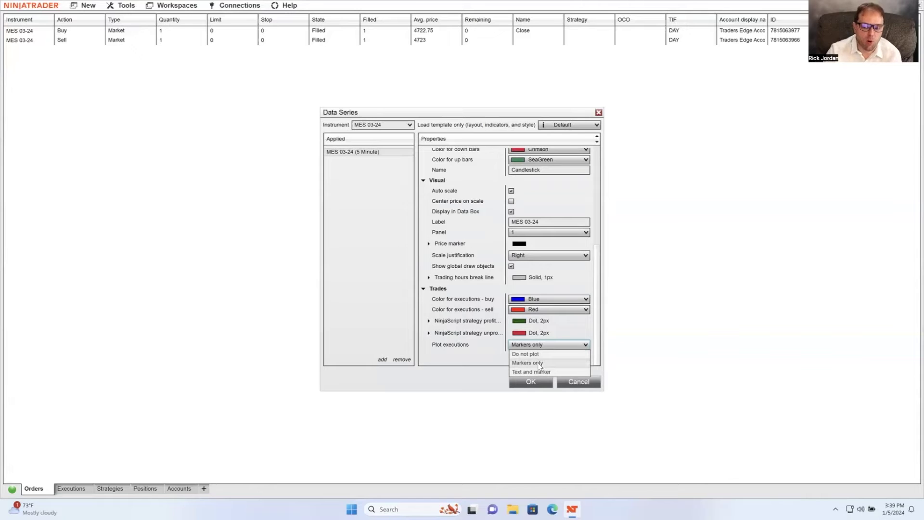
left_click(546, 366)
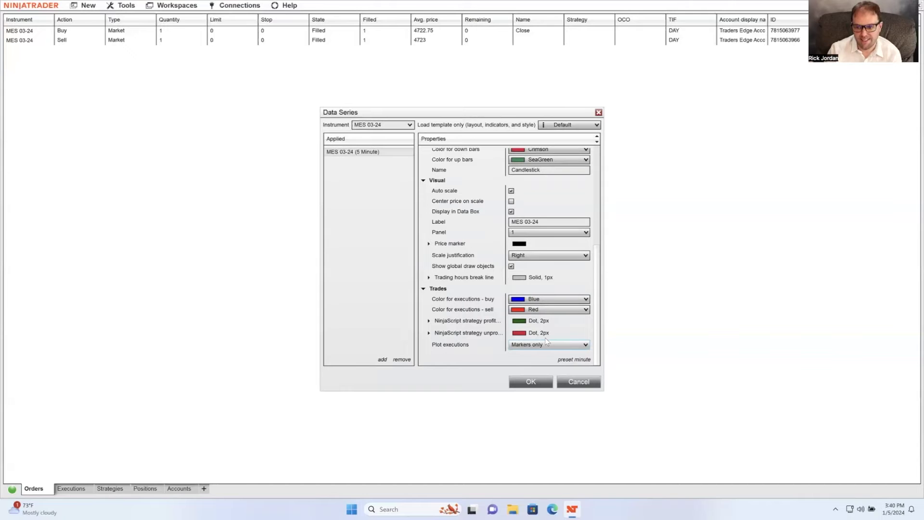
Step: Create the MES 03-24 5-minute chart, maximize it, and hide the Chart Trader panel
left_click(532, 382)
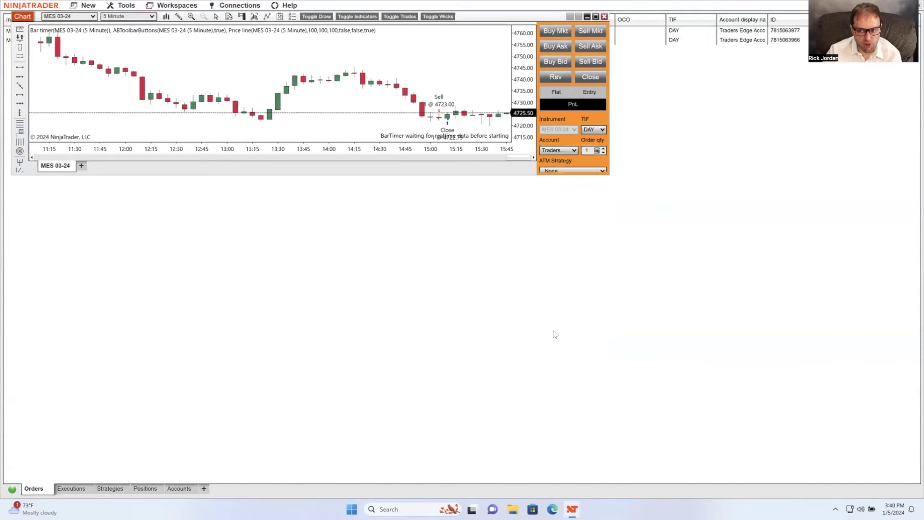
left_click(595, 17)
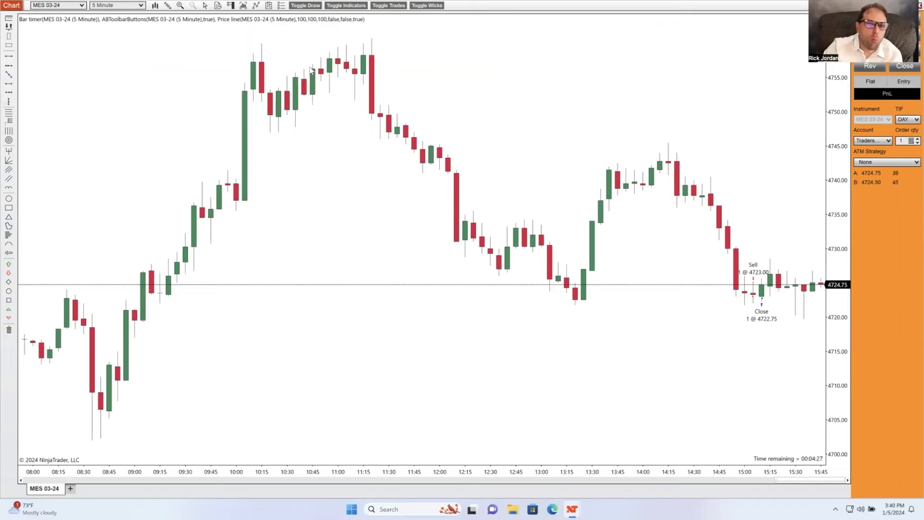
left_click(231, 7)
left_click(249, 17)
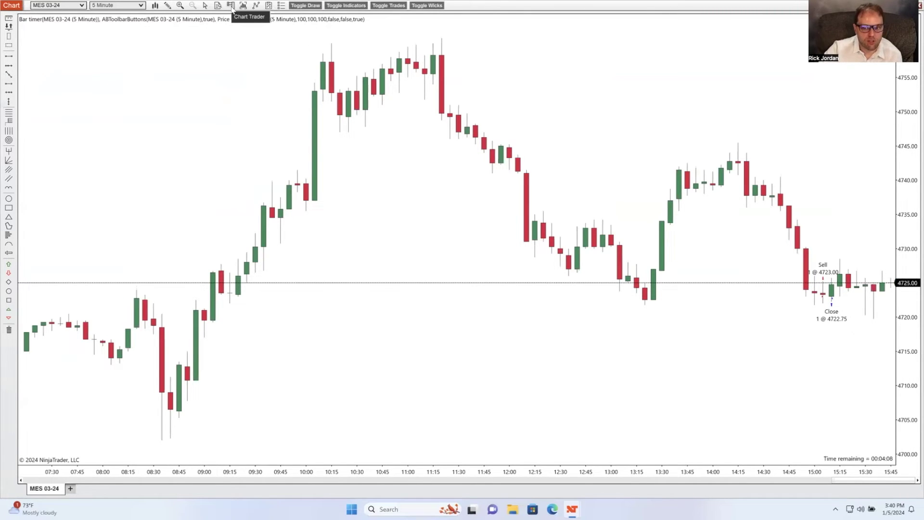
Step: Turn on the Chart Trader order panel beside the MES 03-24 chart
left_click(232, 7)
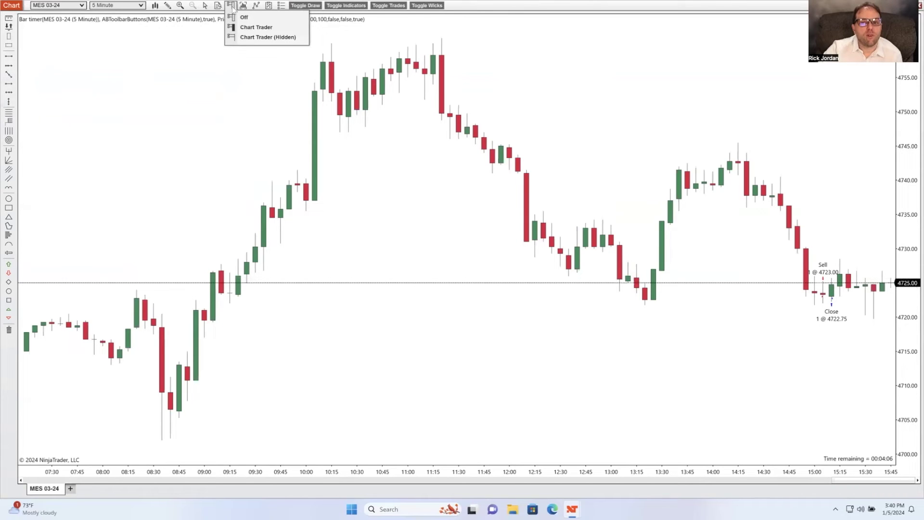
left_click(244, 28)
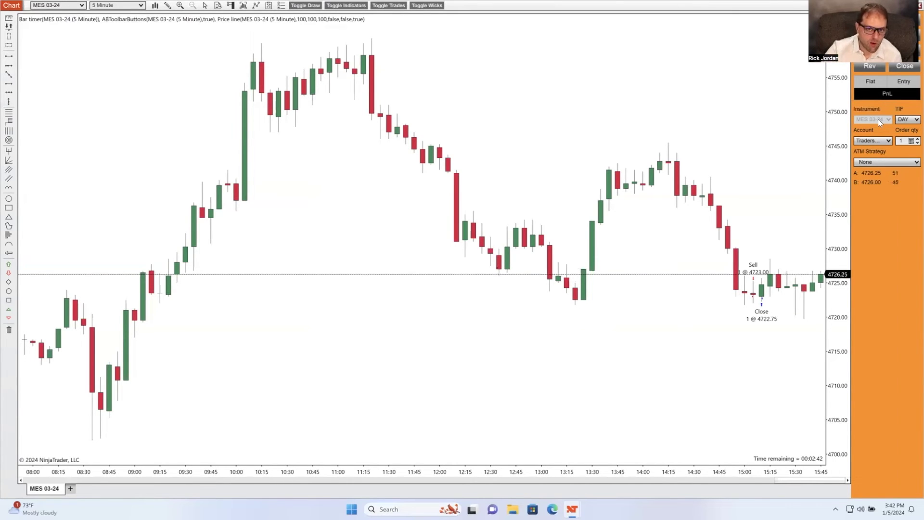
left_click(907, 120)
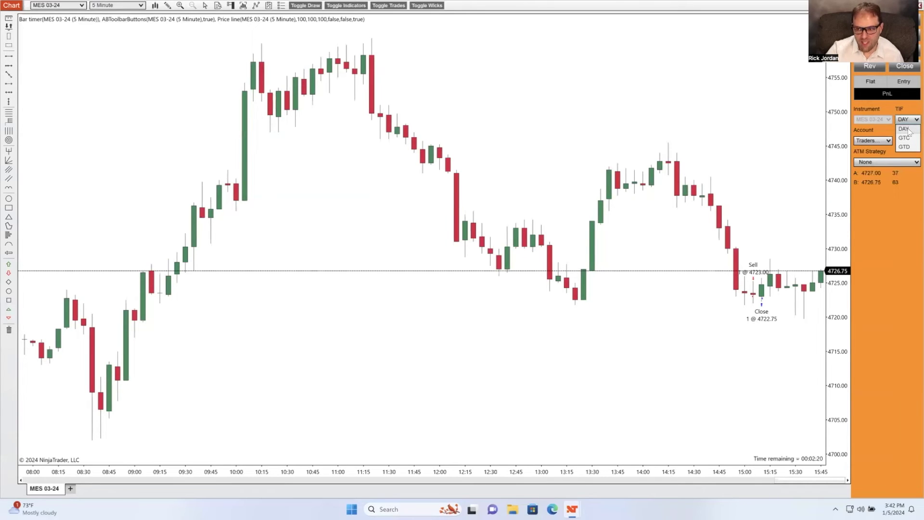
left_click(908, 130)
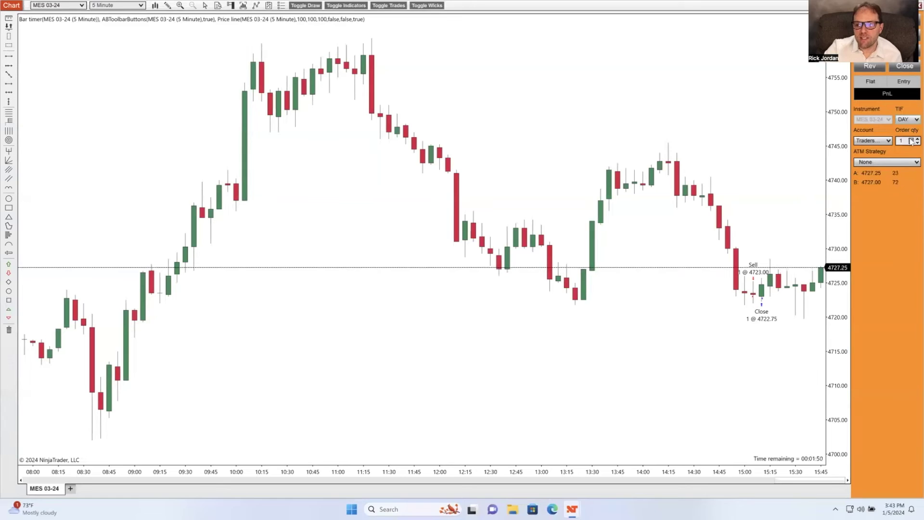
scroll(911, 141, "up", 3)
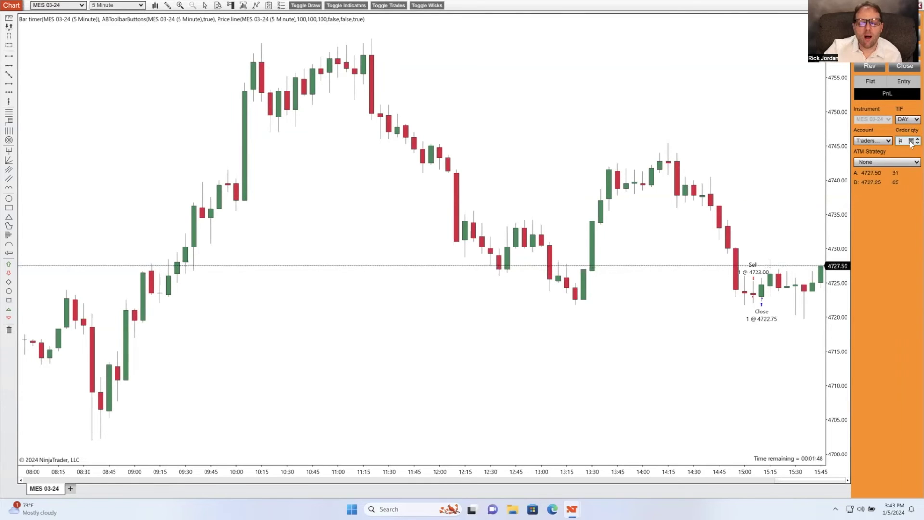
scroll(912, 143, "down", 1)
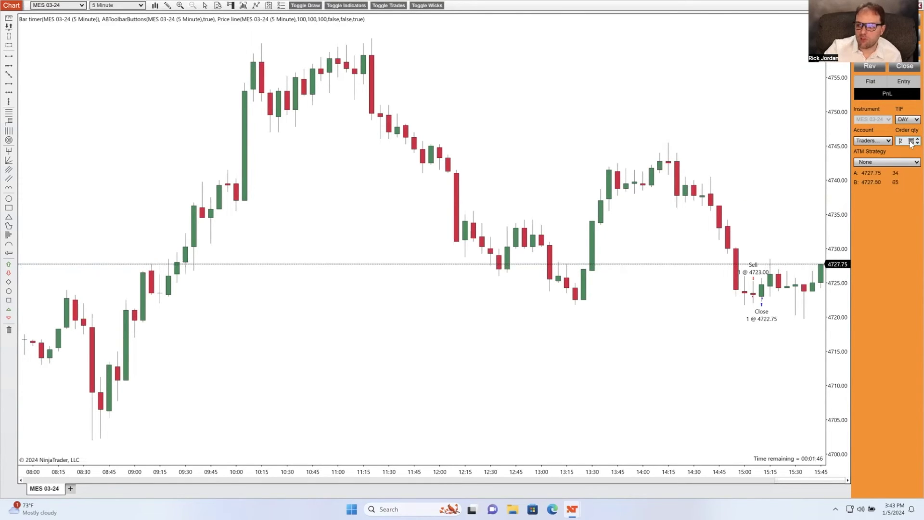
left_click(885, 162)
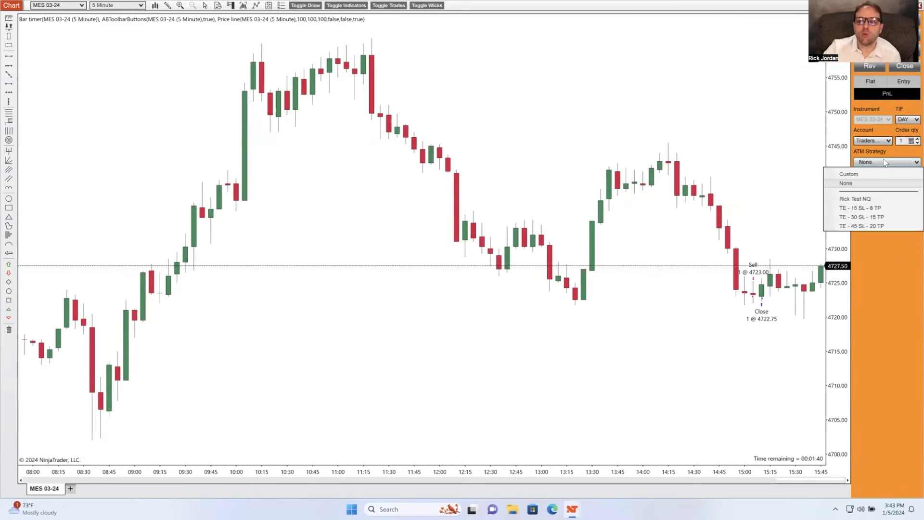
left_click(880, 163)
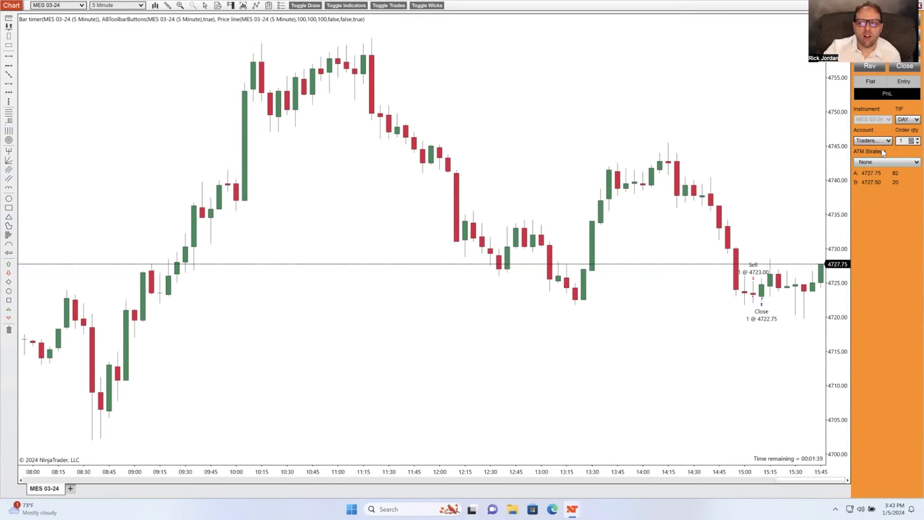
Step: Draw a Line from the 14:15 high down to the latest bars near 4725
left_click(168, 6)
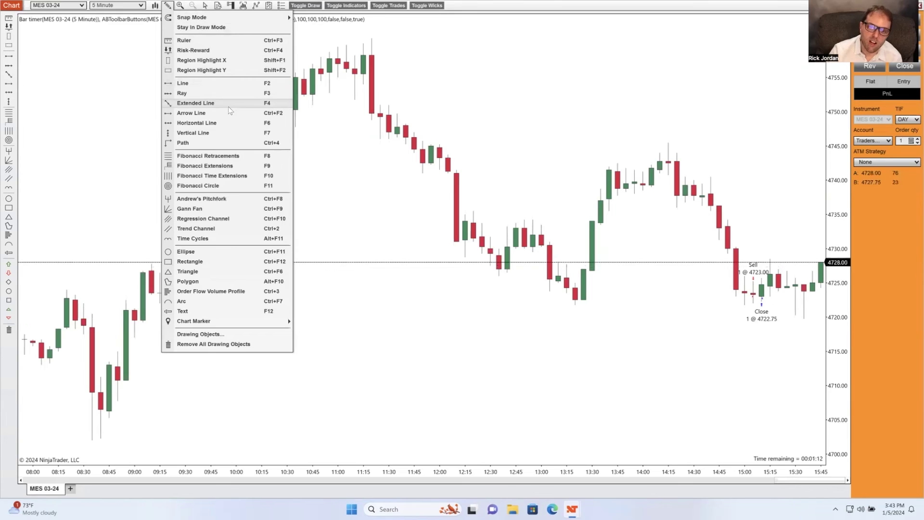
left_click(217, 83)
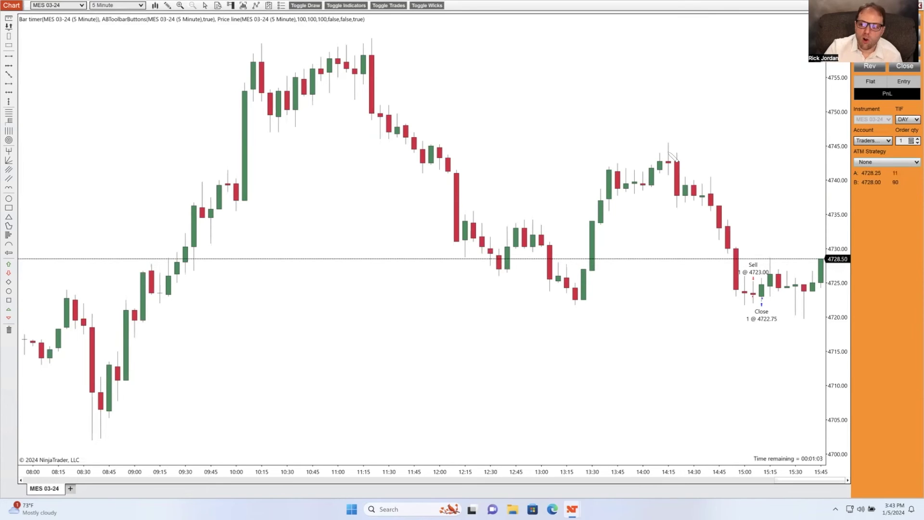
left_click(669, 153)
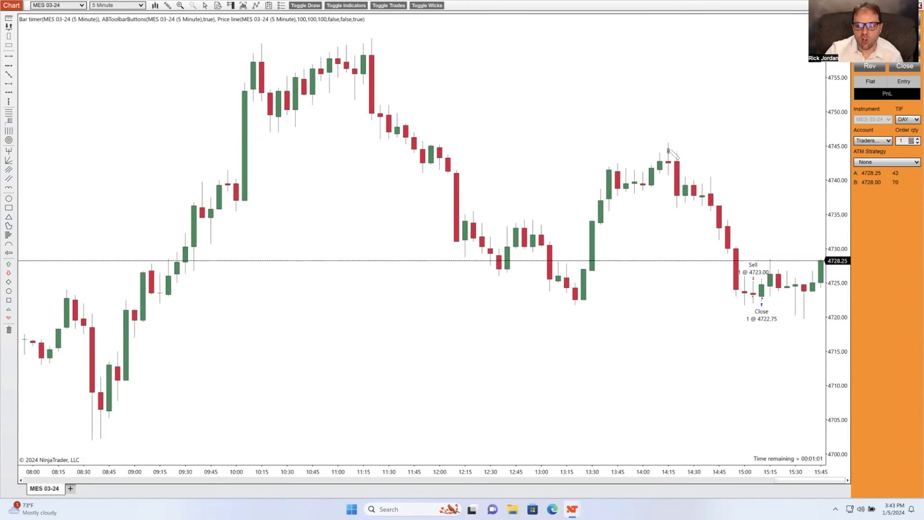
left_click(822, 288)
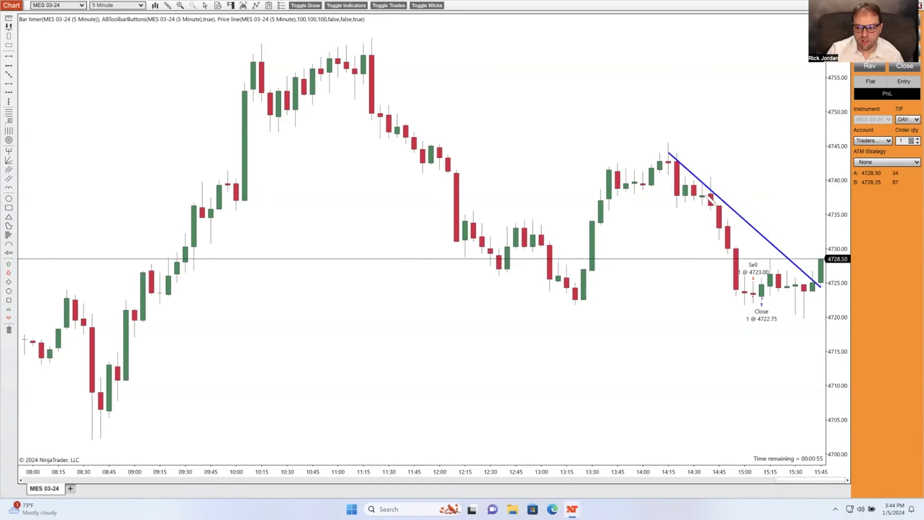
Step: Scroll the chart, compress the price scale and adjust bar spacing to leave room right of the latest bars
scroll(775, 206, "down", 6)
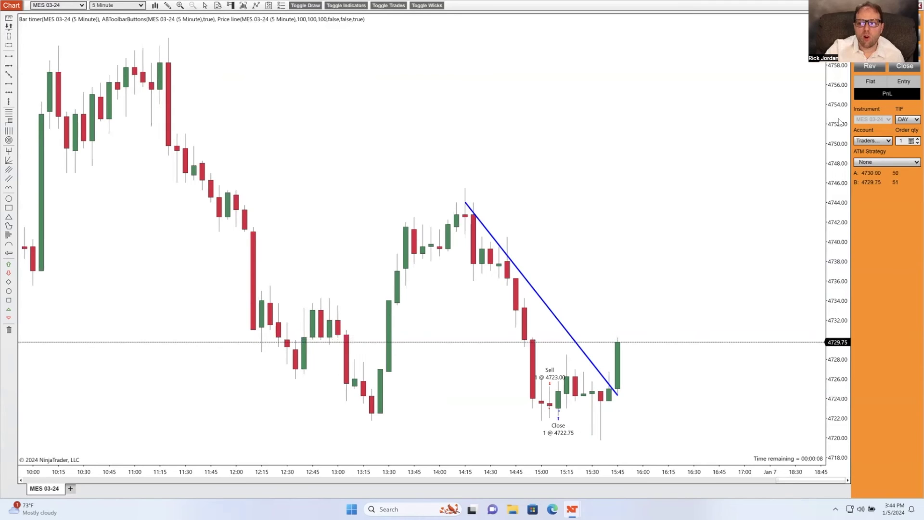
mouse_move(839, 122)
left_mouse_down()
mouse_move(841, 180)
mouse_move(837, 136)
left_mouse_up()
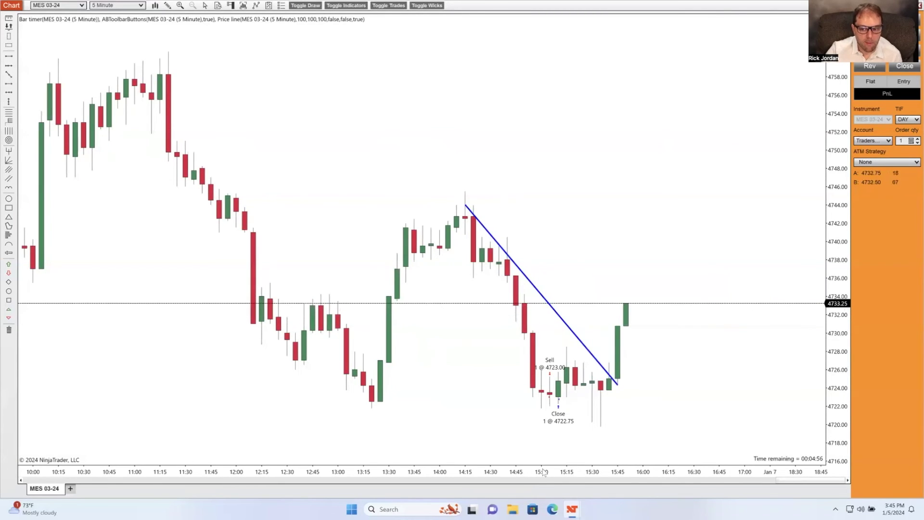
left_click_drag(543, 472, 492, 475)
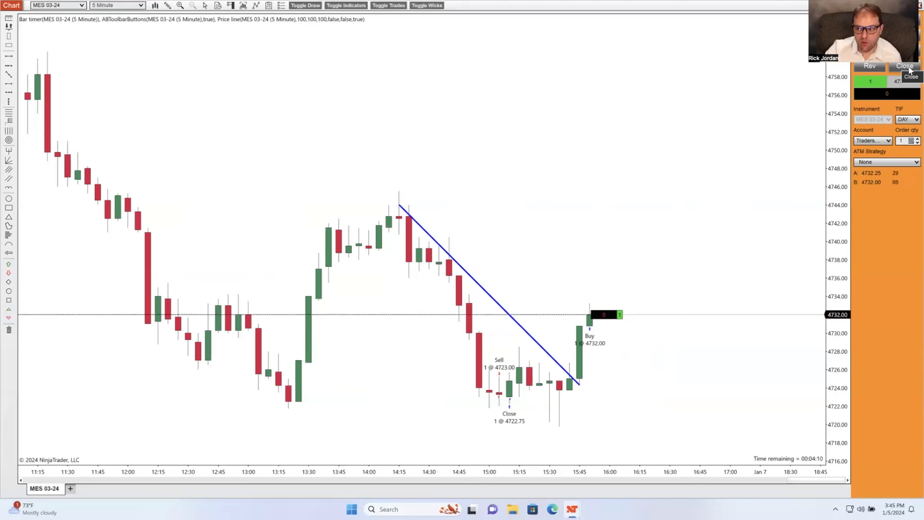
Step: Close the open long MES position, then close the open short position in Chart Trader
left_click(910, 70)
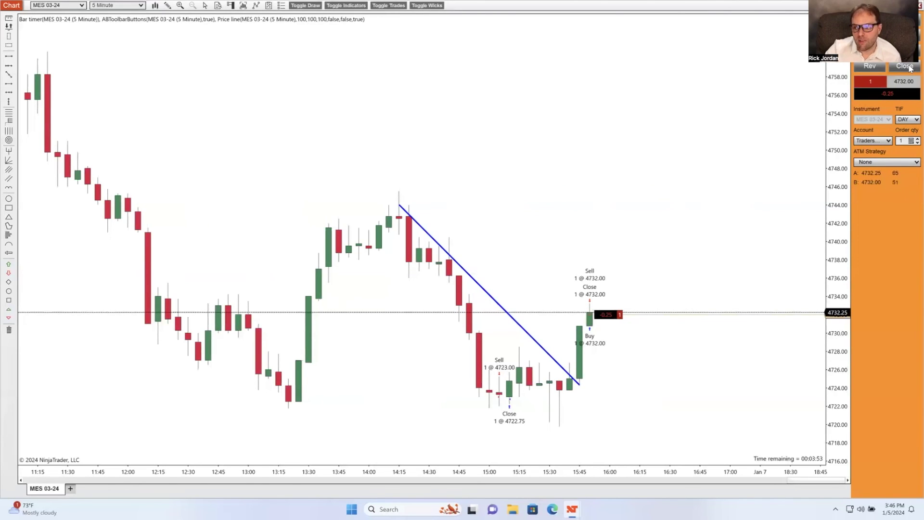
left_click(910, 68)
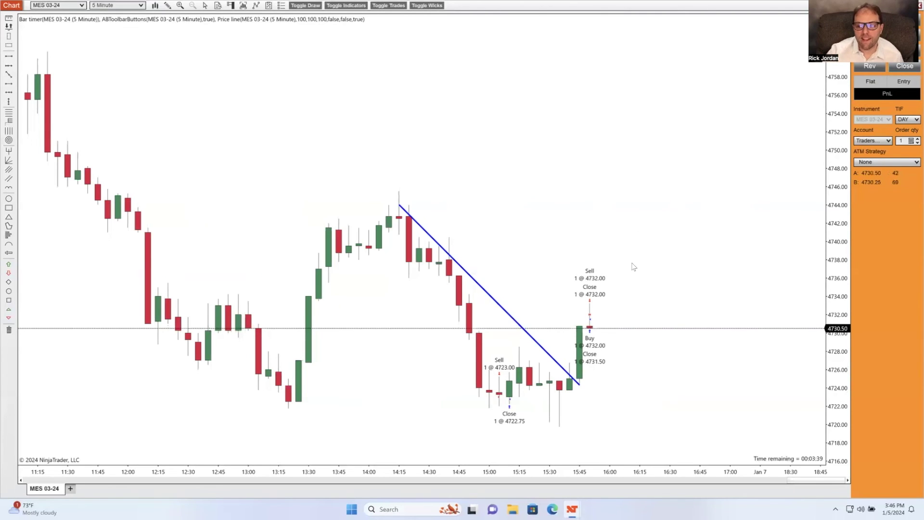
Step: Switch to the Control Center Orders window from the NinjaTrader taskbar icon
mouse_move(569, 506)
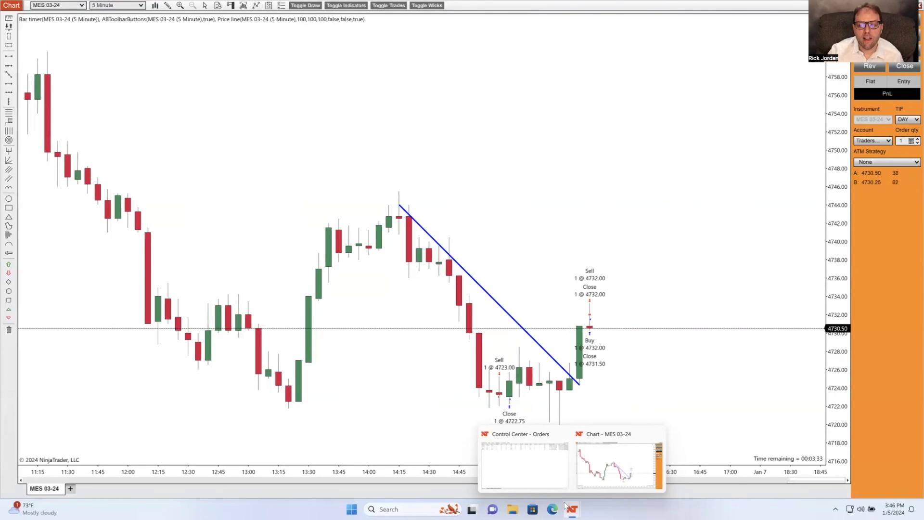
left_click(539, 482)
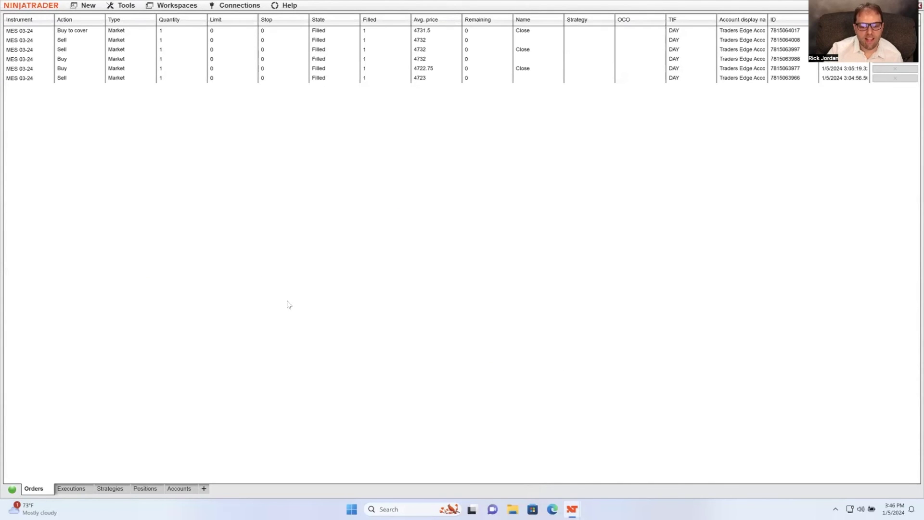
Step: Check the Positions tab, then view the Accounts tab with $51,843.37 cash and ($1.47) realized PnL
left_click(144, 489)
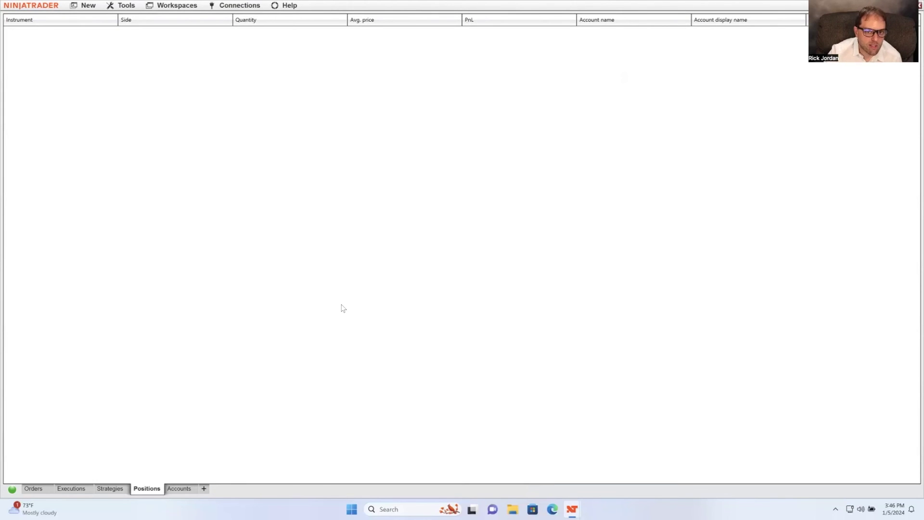
left_click(174, 489)
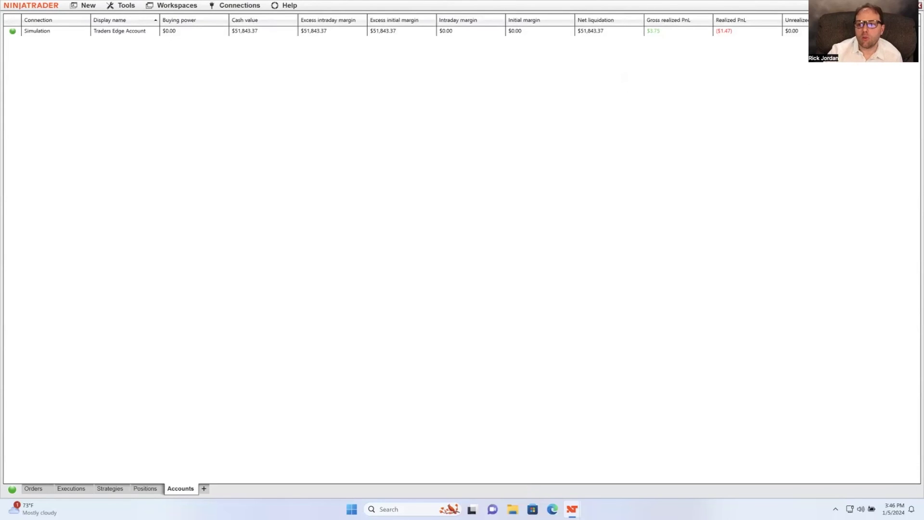